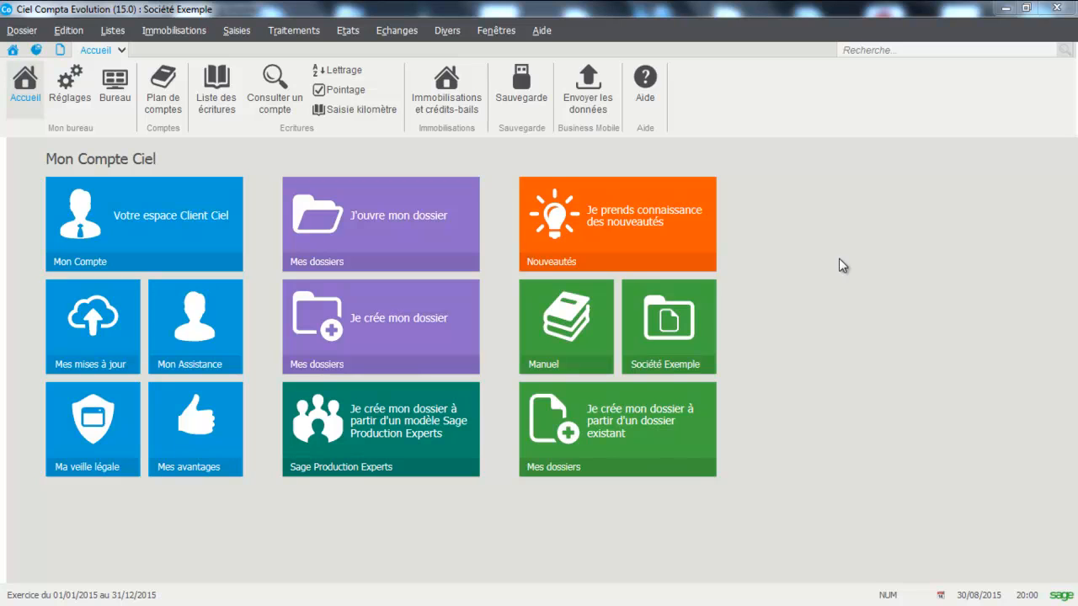
# Open work on account 401ORANGE, keeping it as the chosen account, and start its manual lettering.
pyautogui.click(279, 36)
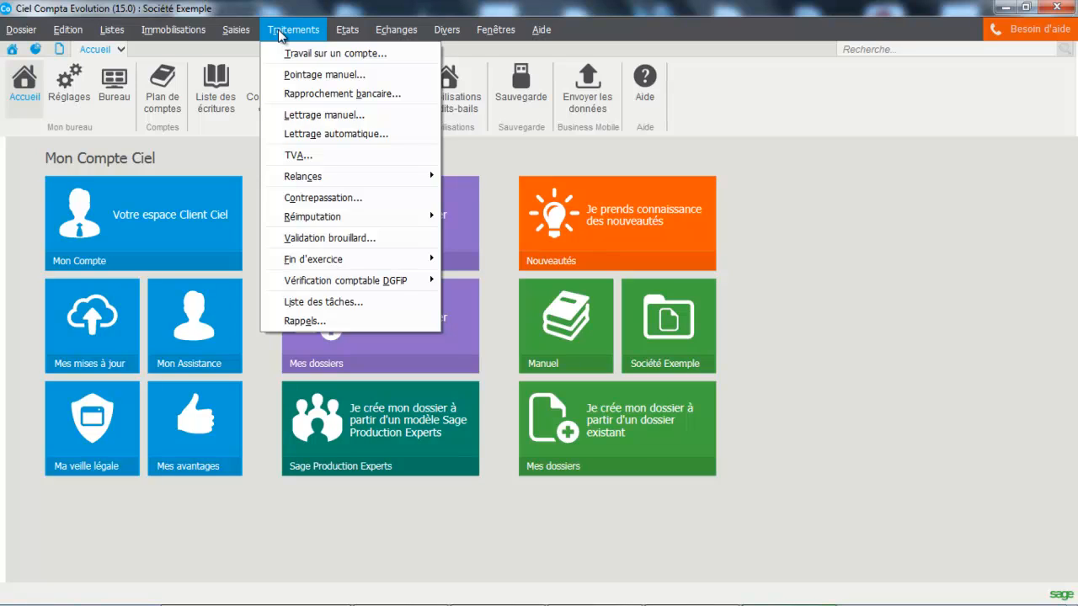
pyautogui.press('Down')
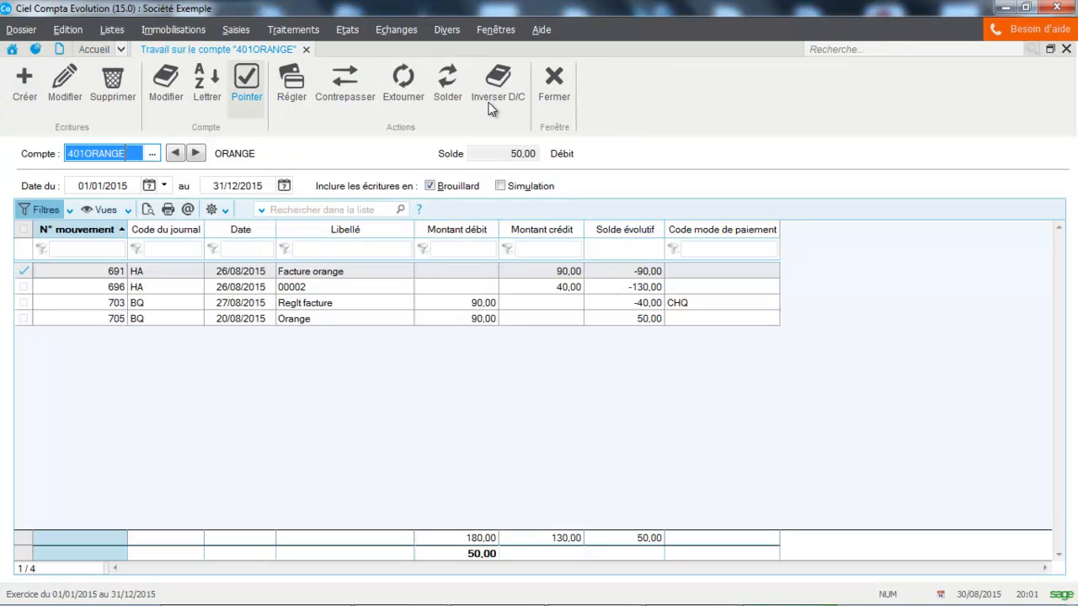
pyautogui.click(152, 153)
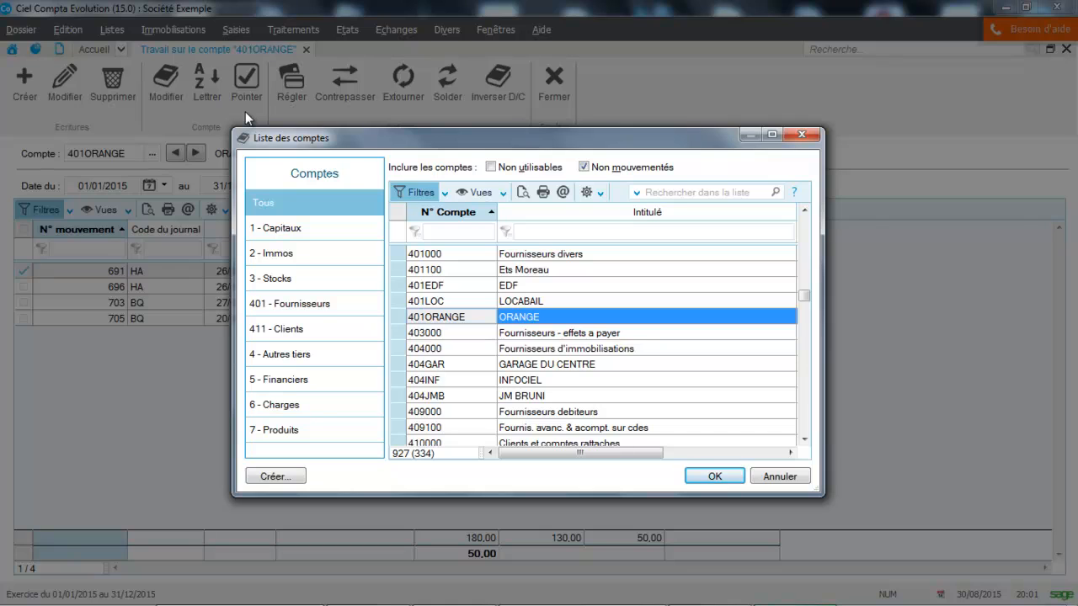
pyautogui.press('Return')
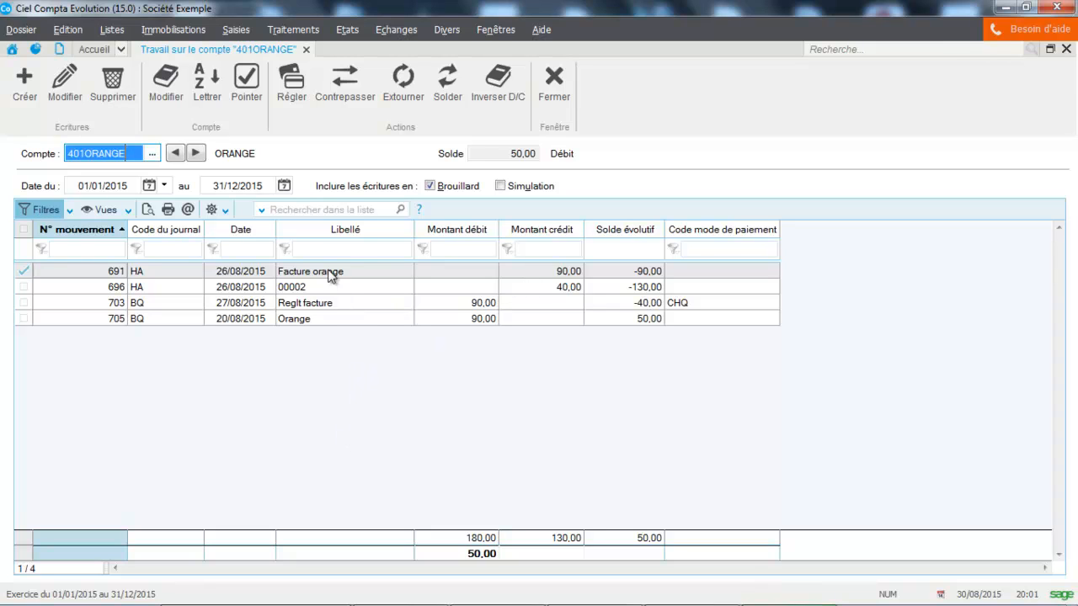
pyautogui.click(207, 86)
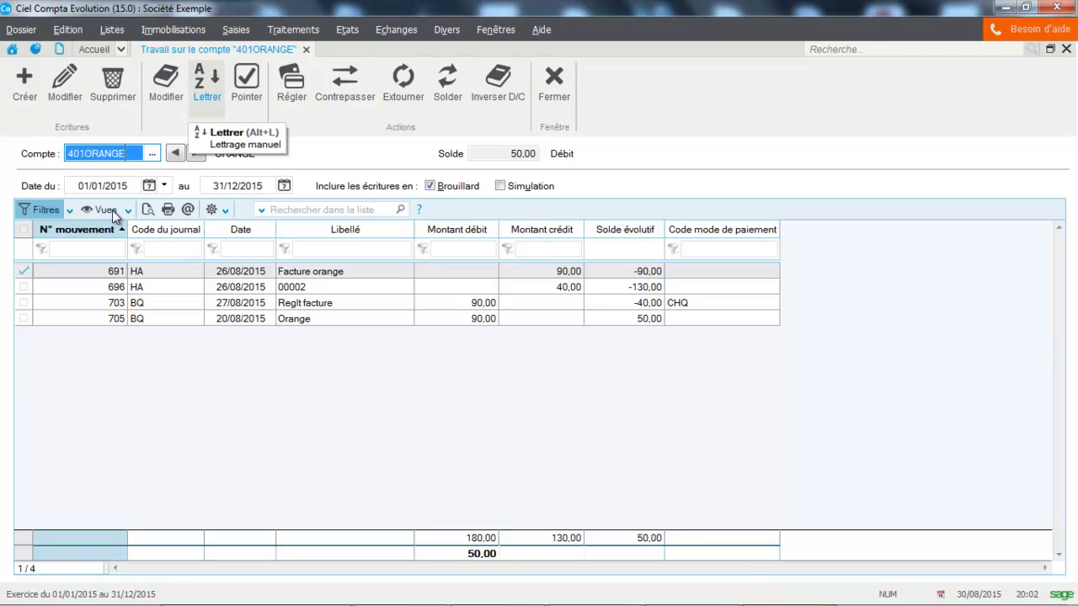
pyautogui.hotkey('alt', 'l')
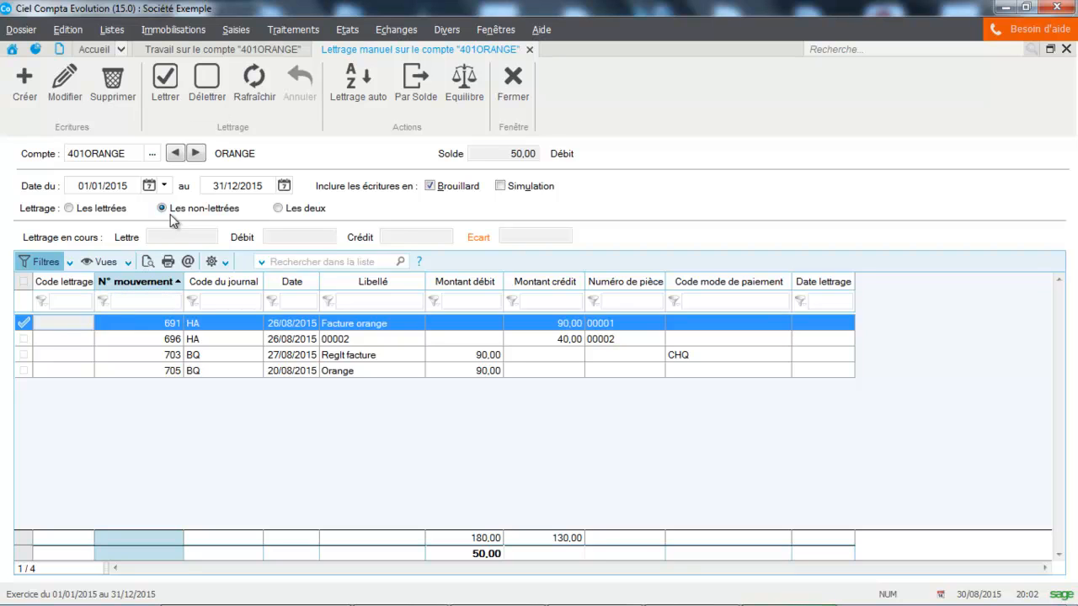
# Letter movements 691 and 703 together and save the lettering code, and remove the lettering from both entries.
pyautogui.click(23, 354)
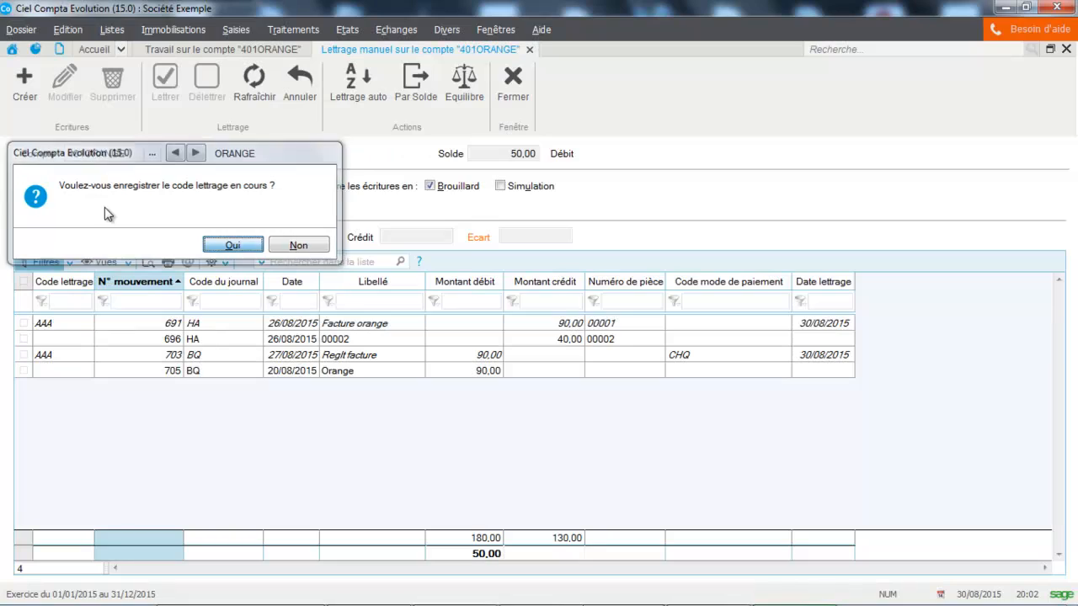
pyautogui.press('Return')
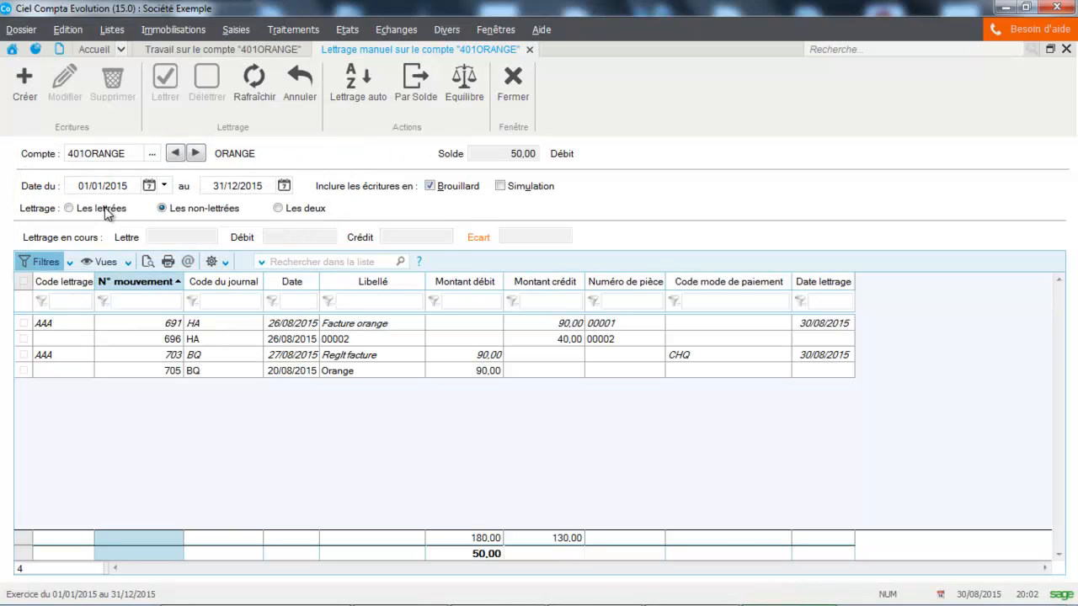
pyautogui.click(48, 316)
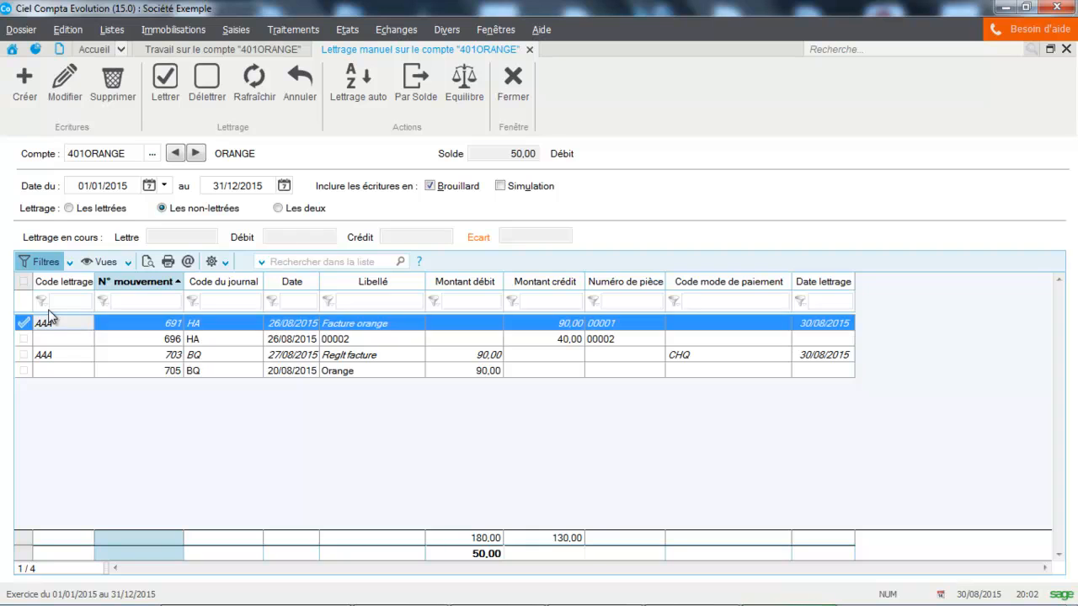
pyautogui.click(208, 84)
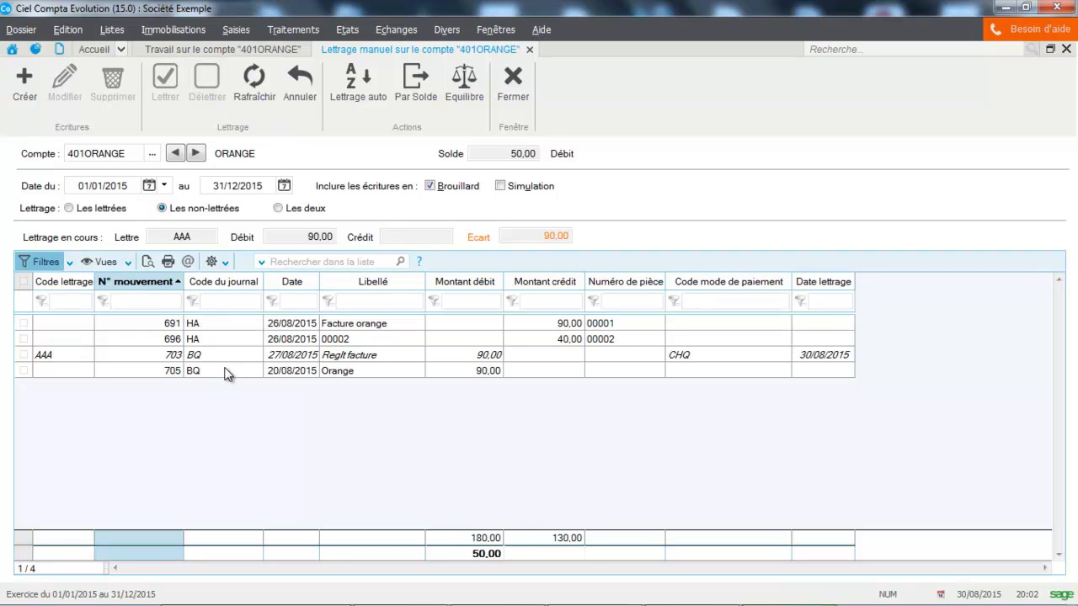
pyautogui.click(66, 355)
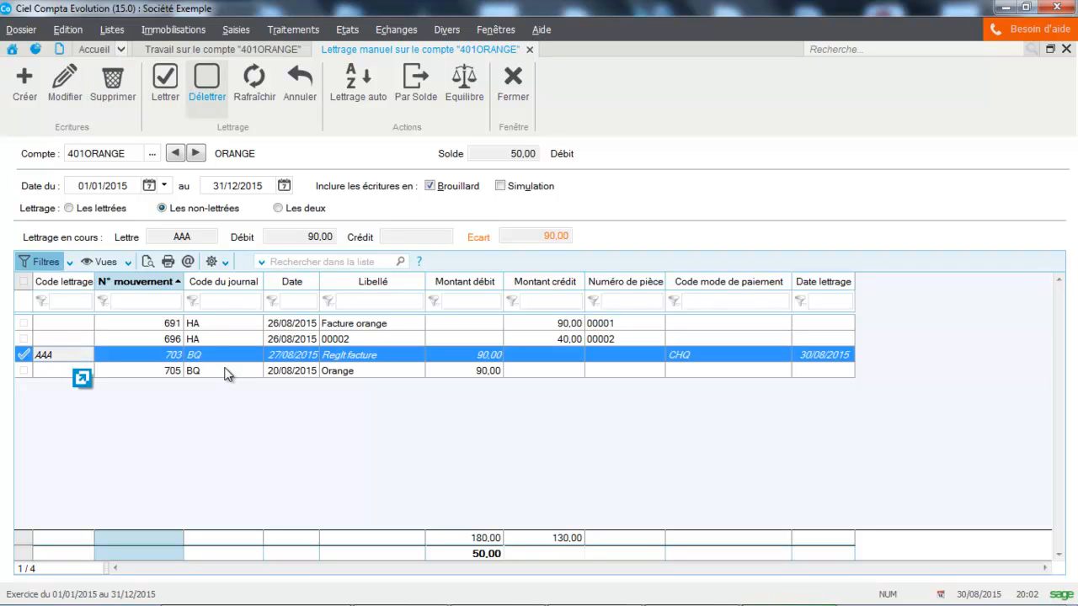
pyautogui.click(207, 84)
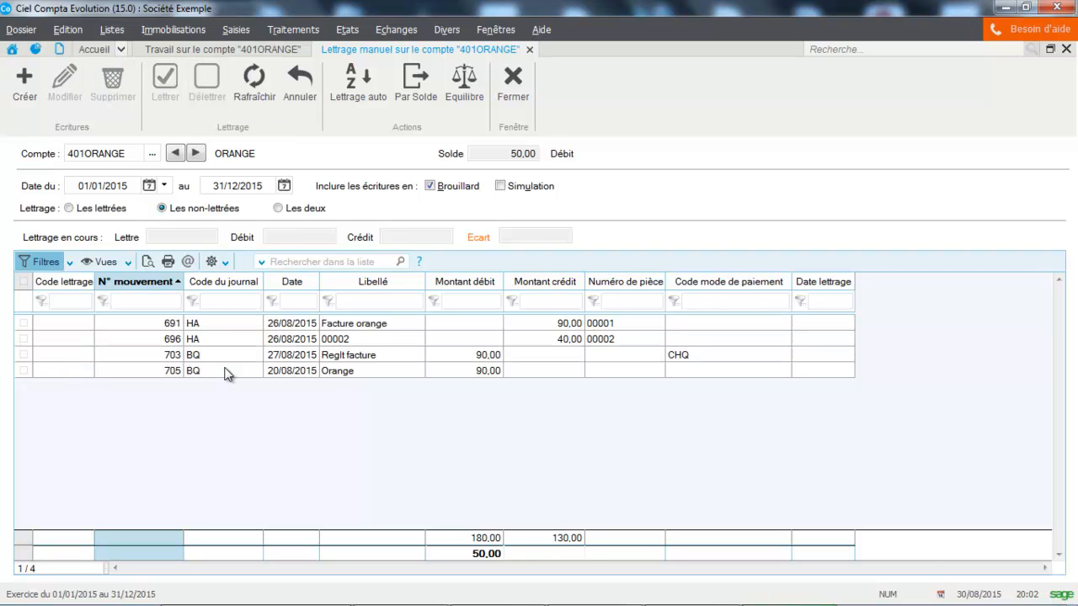
# Letter the Facture orange movement 691 with the Reglt facture movement 703, save the lettering code and close manual lettering.
pyautogui.click(24, 323)
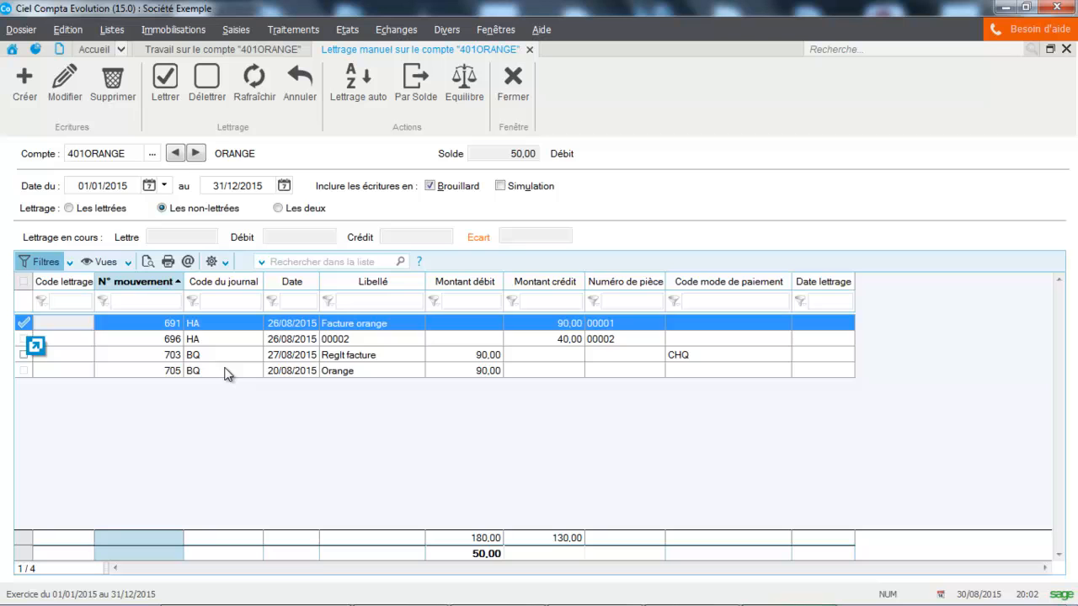
pyautogui.click(23, 355)
pyautogui.click(165, 85)
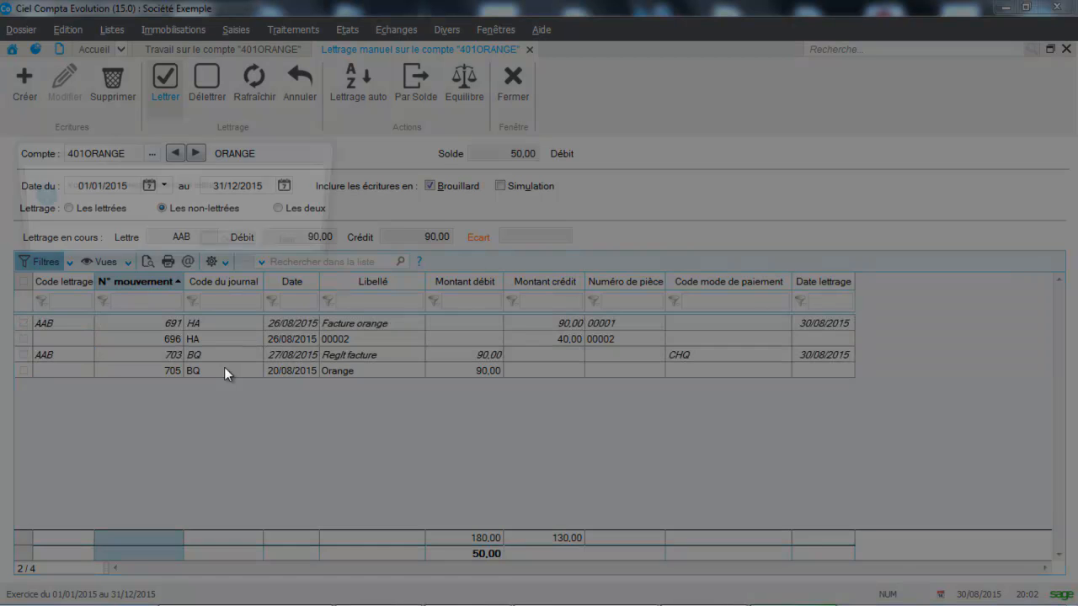
pyautogui.press('Return')
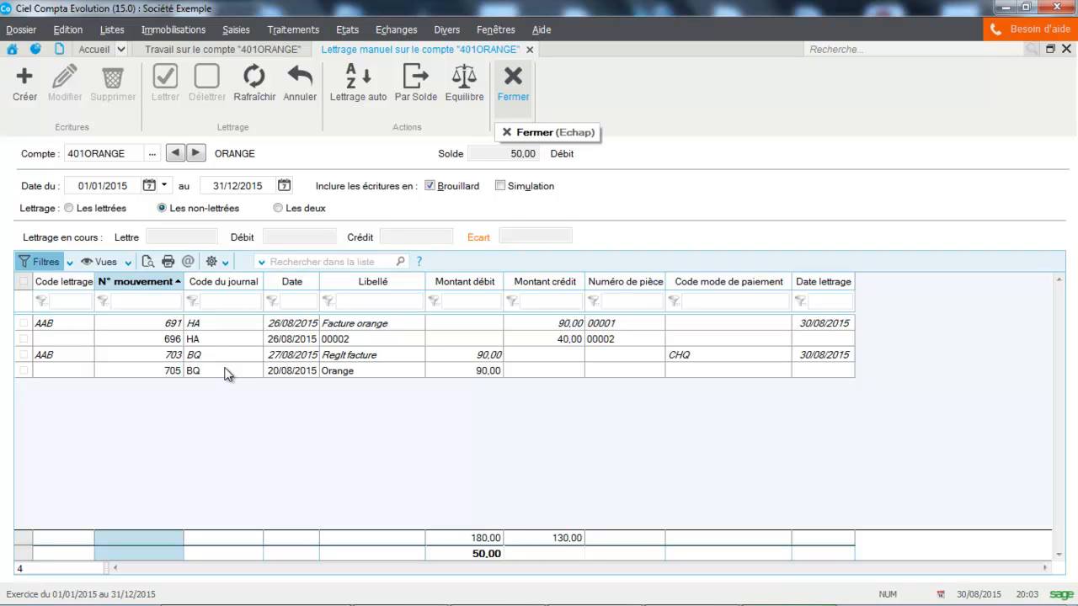
pyautogui.press('Escape')
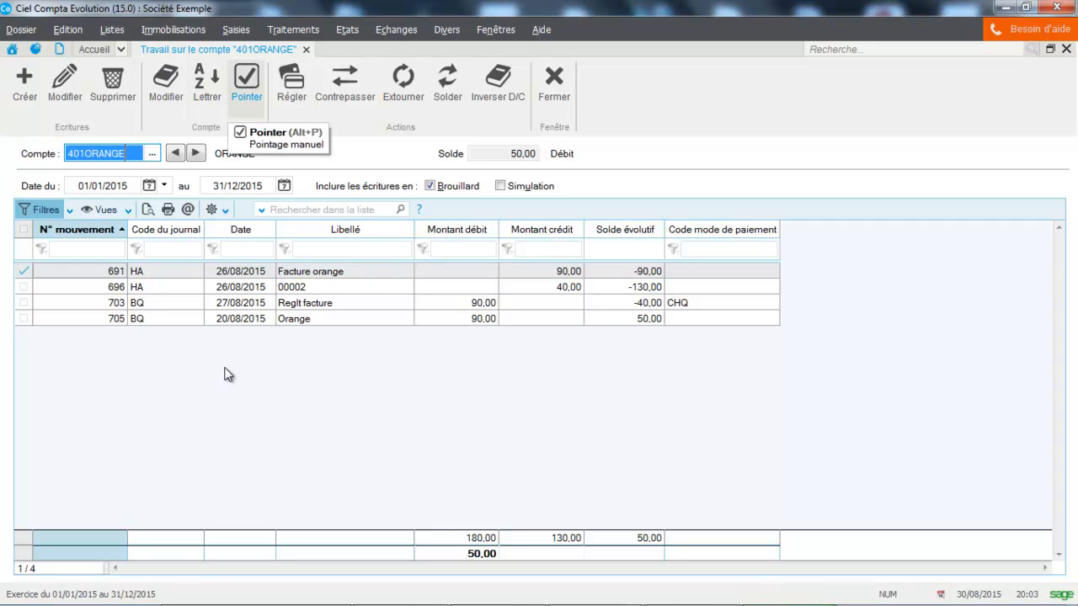
# Switch the account being worked on to 512000 Banque by searching the financial accounts (5 - Financiers) for 512.
pyautogui.press('F4')
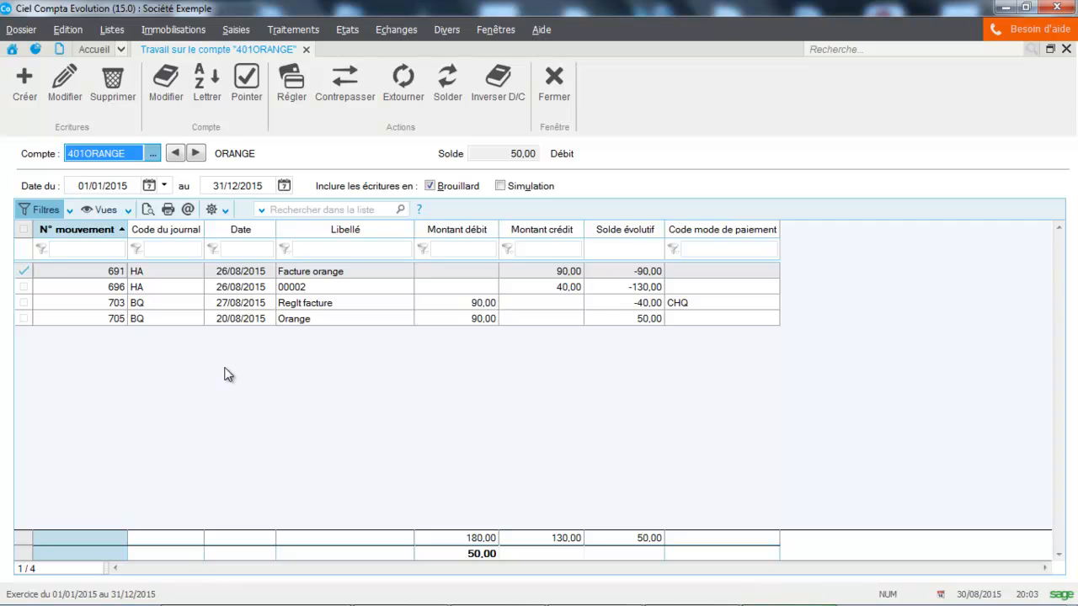
pyautogui.press('Down')
pyautogui.press('Down')
pyautogui.press('Down')
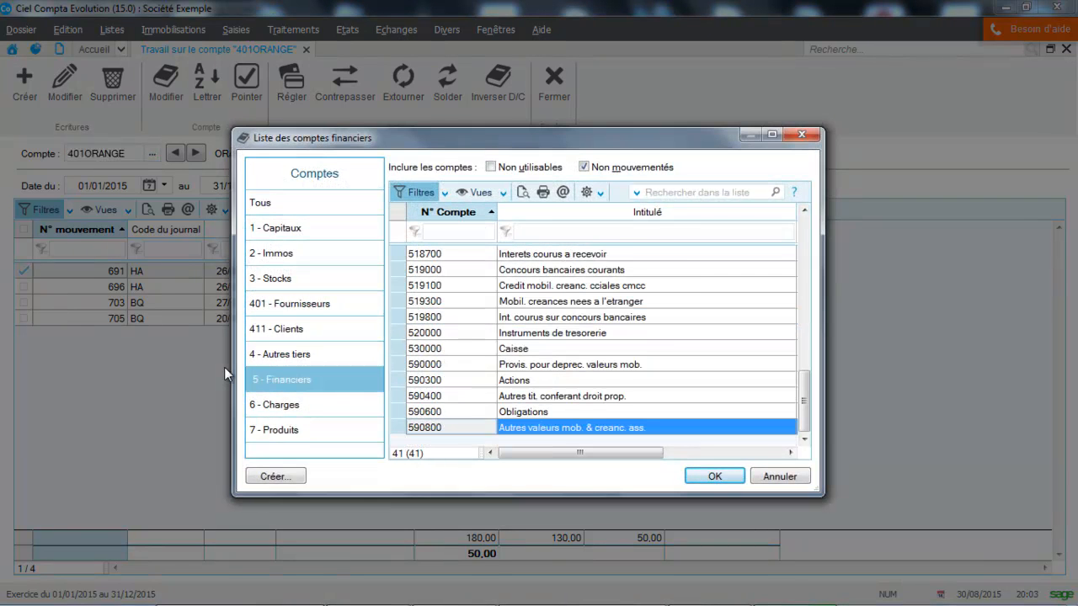
pyautogui.click(694, 192)
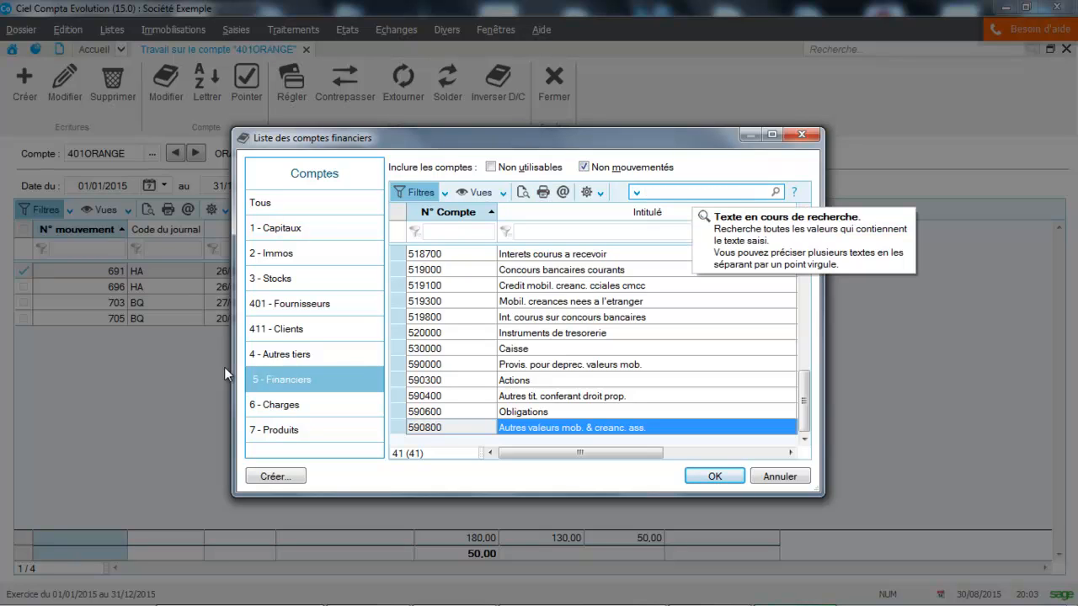
pyautogui.write('(&')
pyautogui.press('BackSpace')
pyautogui.press('BackSpace')
pyautogui.press('capslock')
pyautogui.write('512')
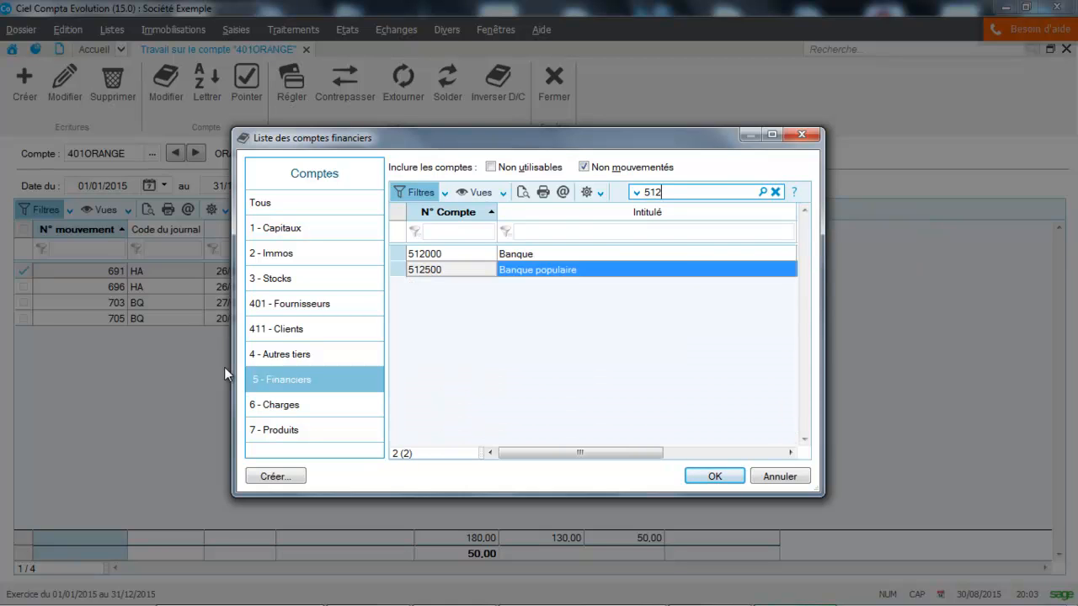
pyautogui.press('Up')
pyautogui.press('Return')
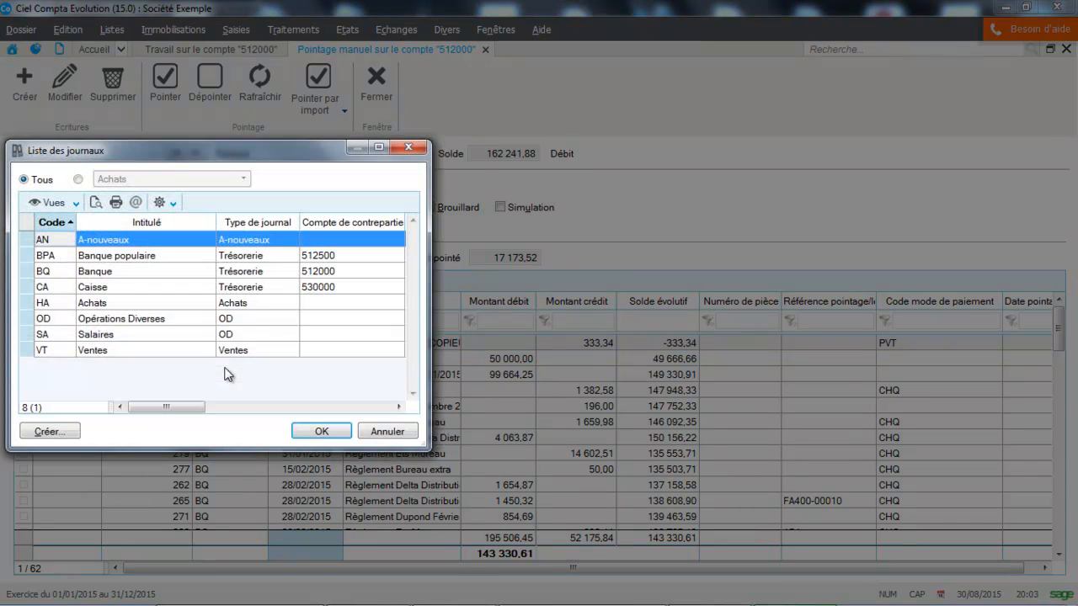
# Point movements 192 and 191 of journal BQ in manual pointing for account 512000, save the pointing code and quit.
pyautogui.press('Return')
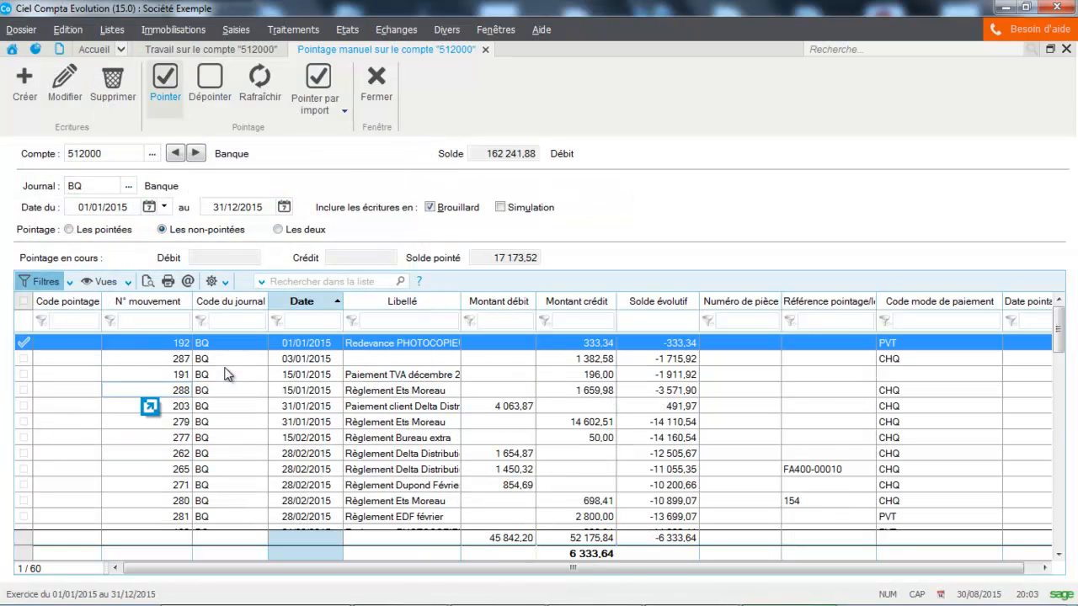
pyautogui.press('space')
pyautogui.click(225, 375)
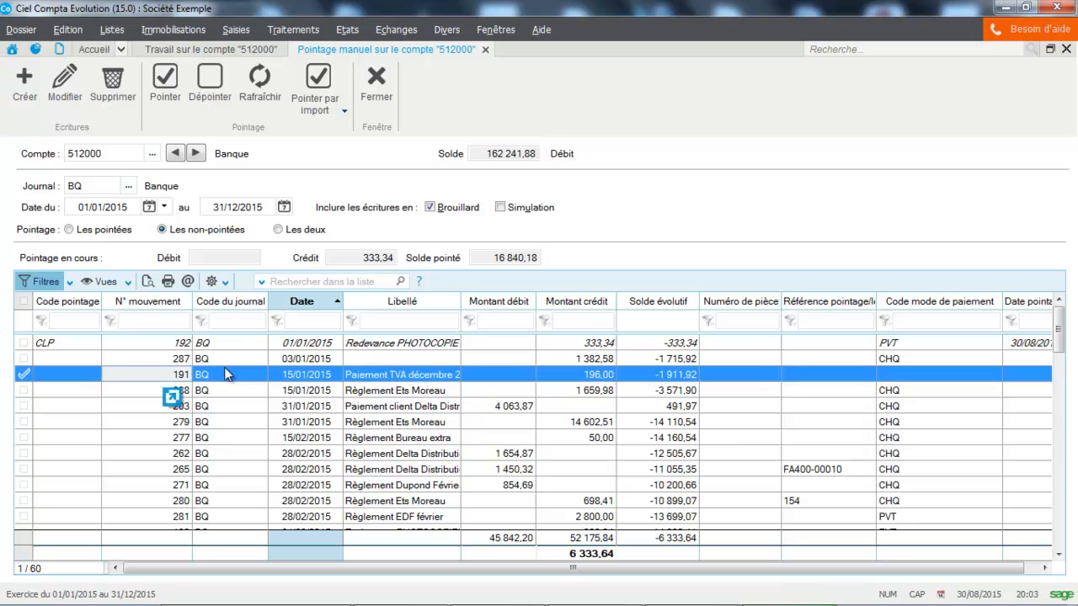
pyautogui.press('space')
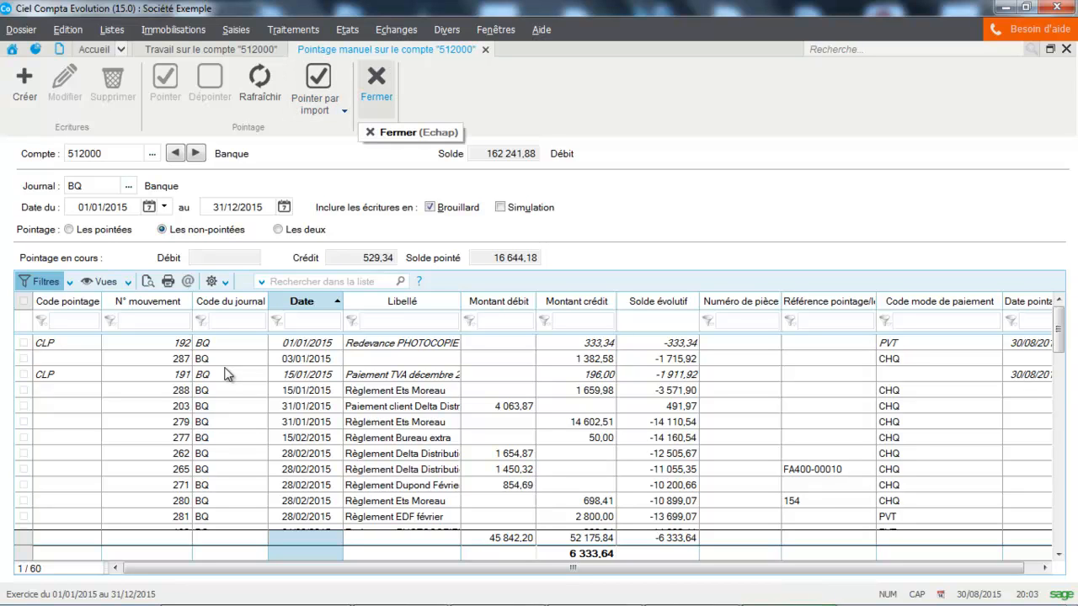
pyautogui.press('Escape')
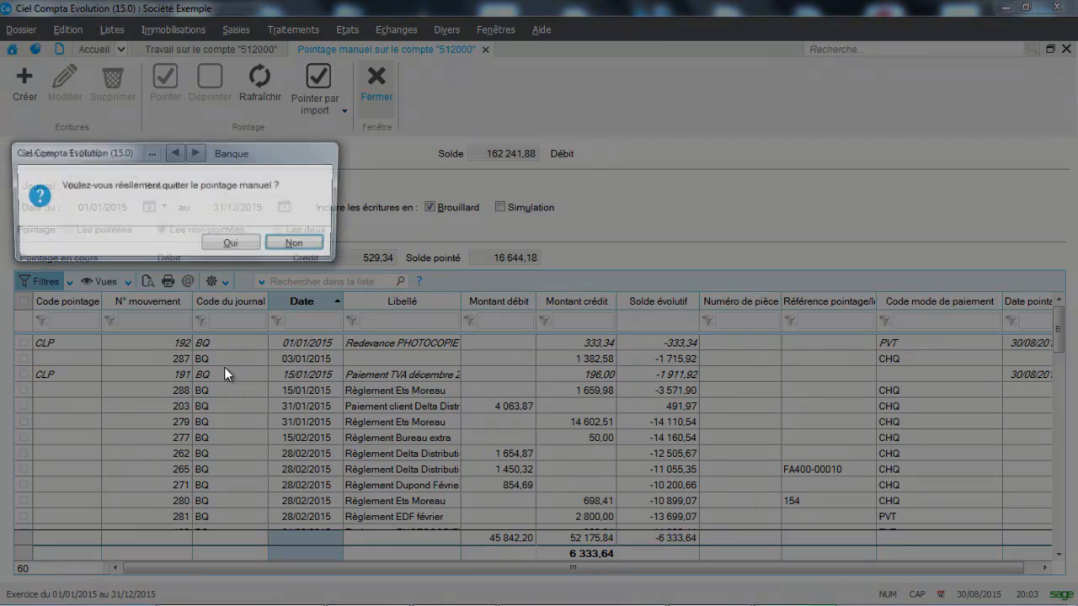
pyautogui.press('Left')
pyautogui.press('Return')
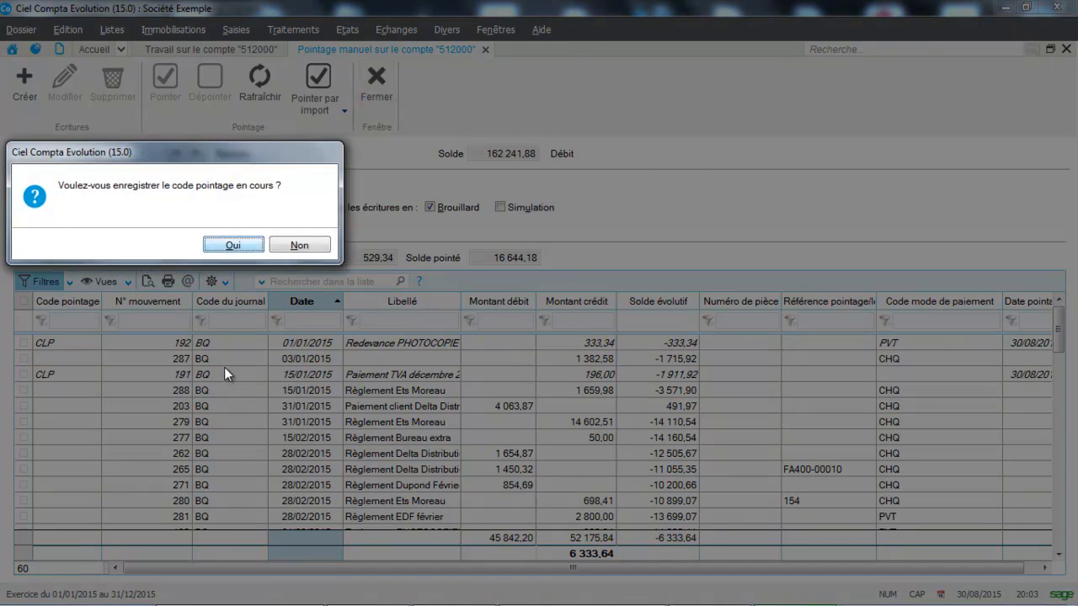
pyautogui.press('Return')
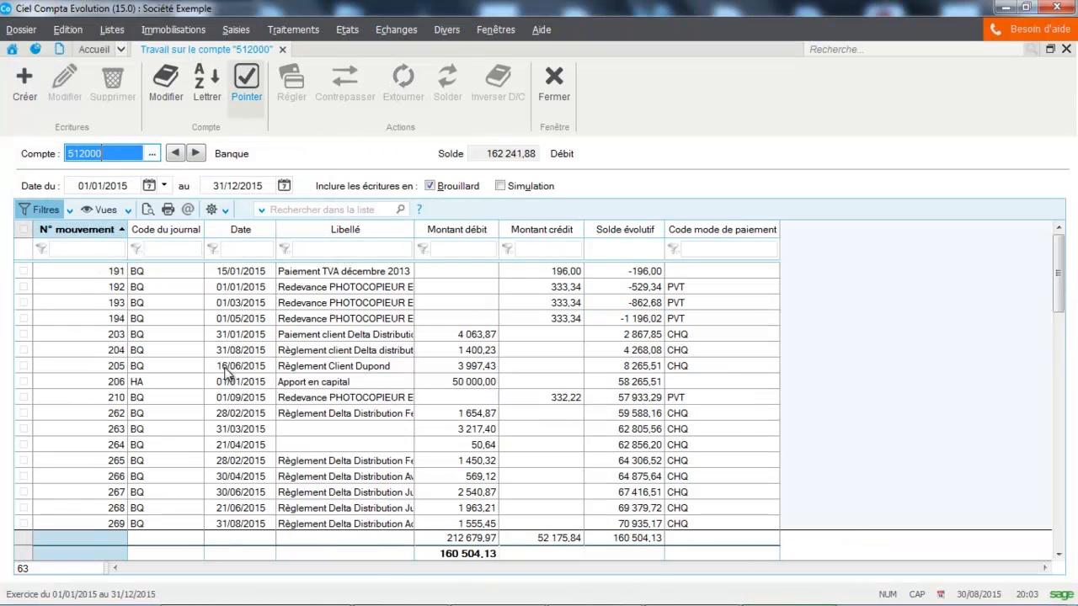
# Reopen work on account 401ORANGE and record a settlement of movement 696 through journal BQ, viewing the entry before saving it.
pyautogui.click(293, 30)
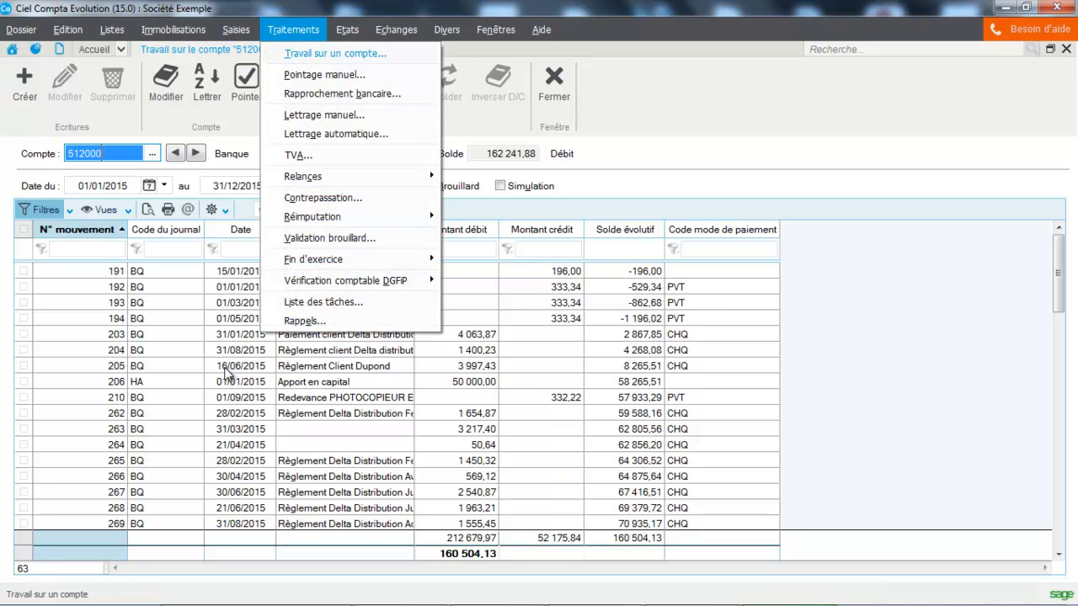
pyautogui.click(334, 53)
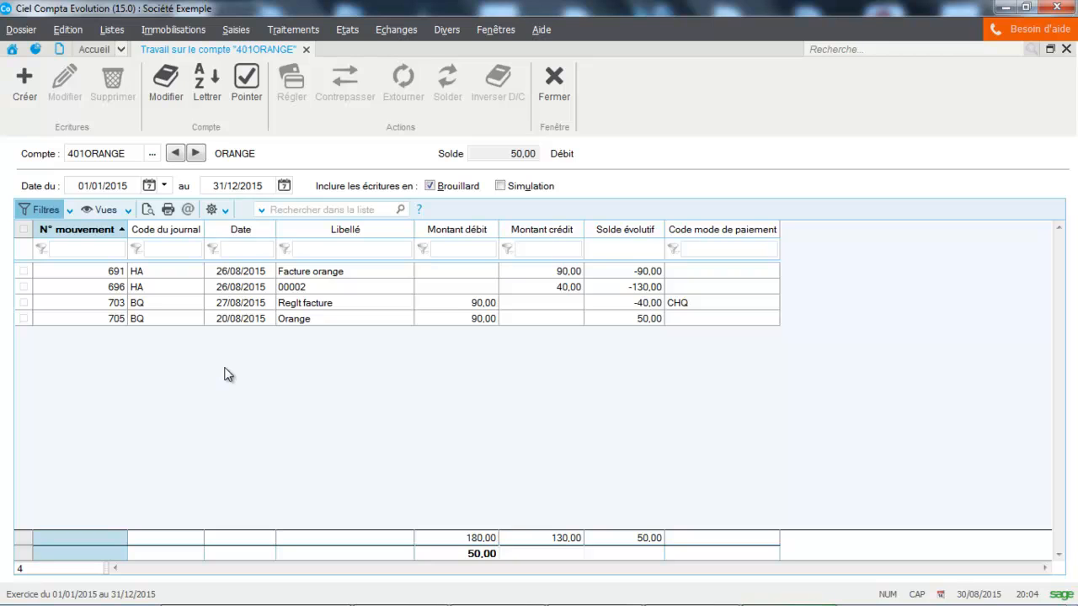
pyautogui.click(166, 287)
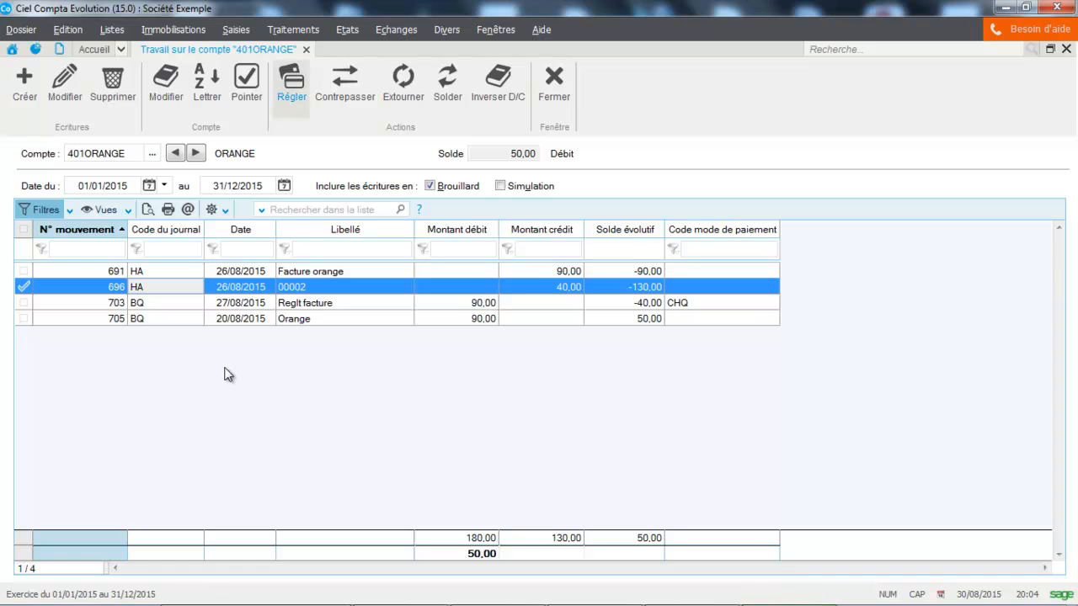
pyautogui.hotkey('alt', 'r')
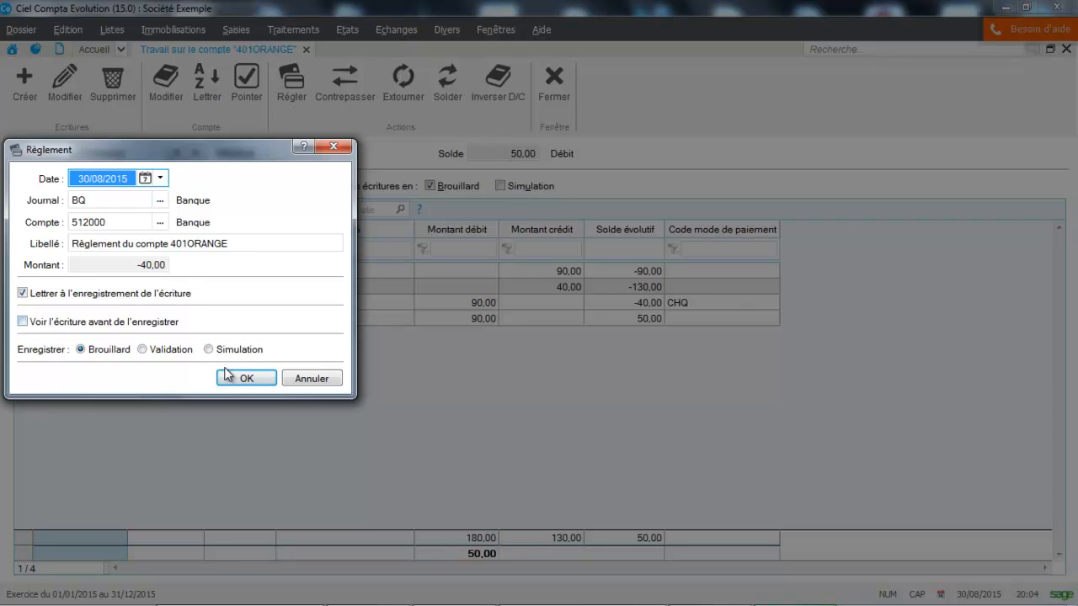
pyautogui.click(23, 321)
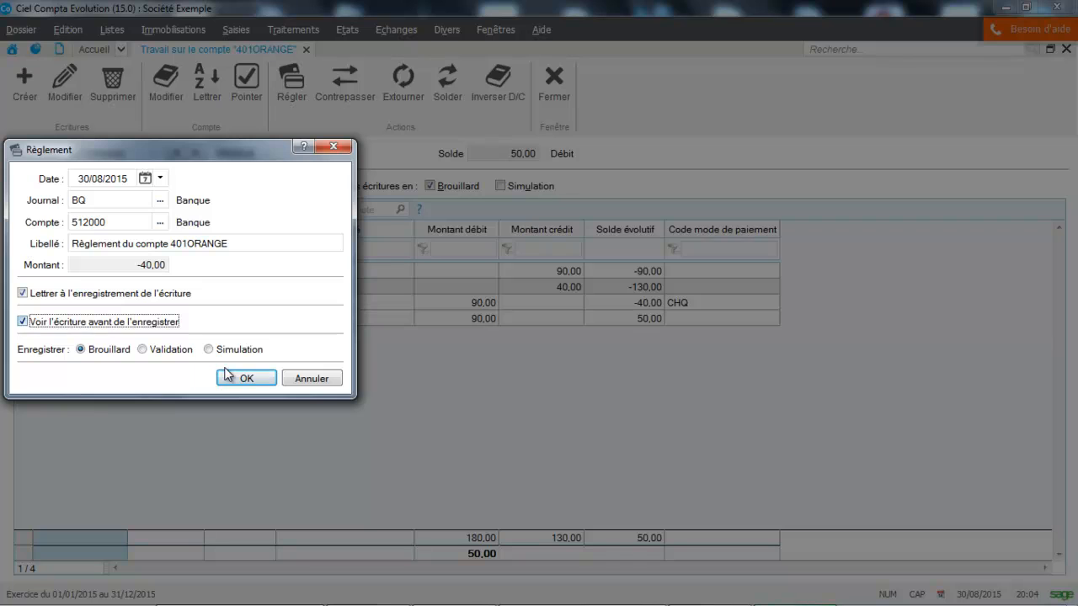
pyautogui.click(242, 378)
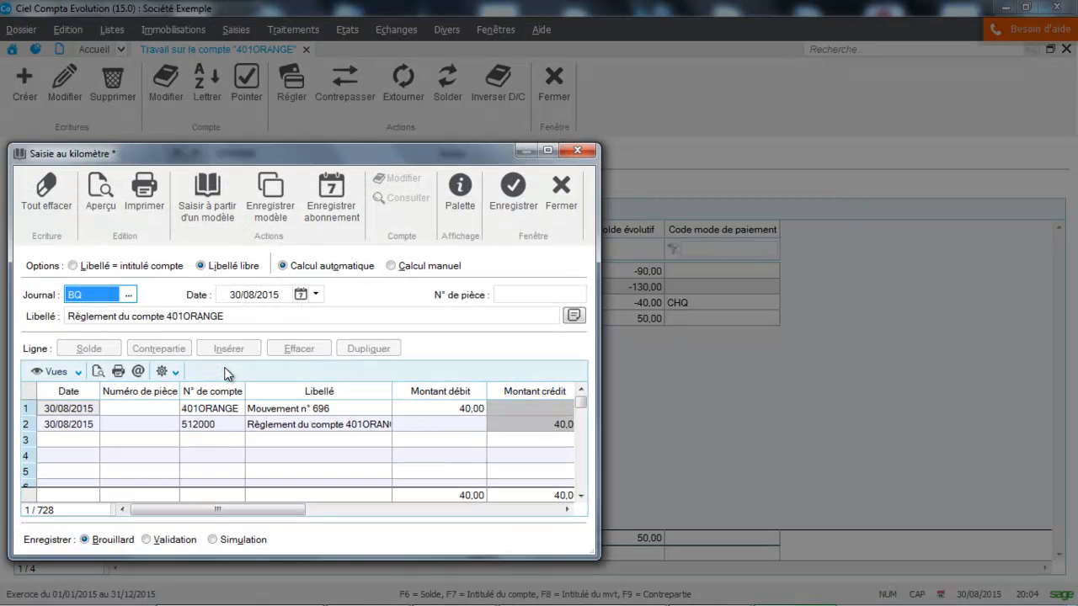
pyautogui.click(513, 193)
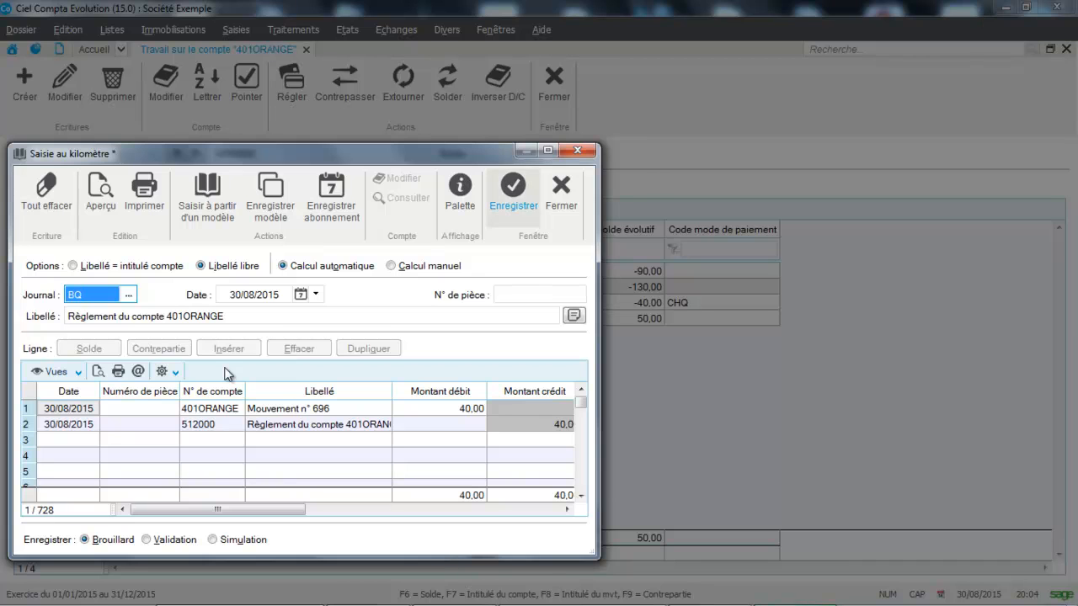
pyautogui.click(299, 244)
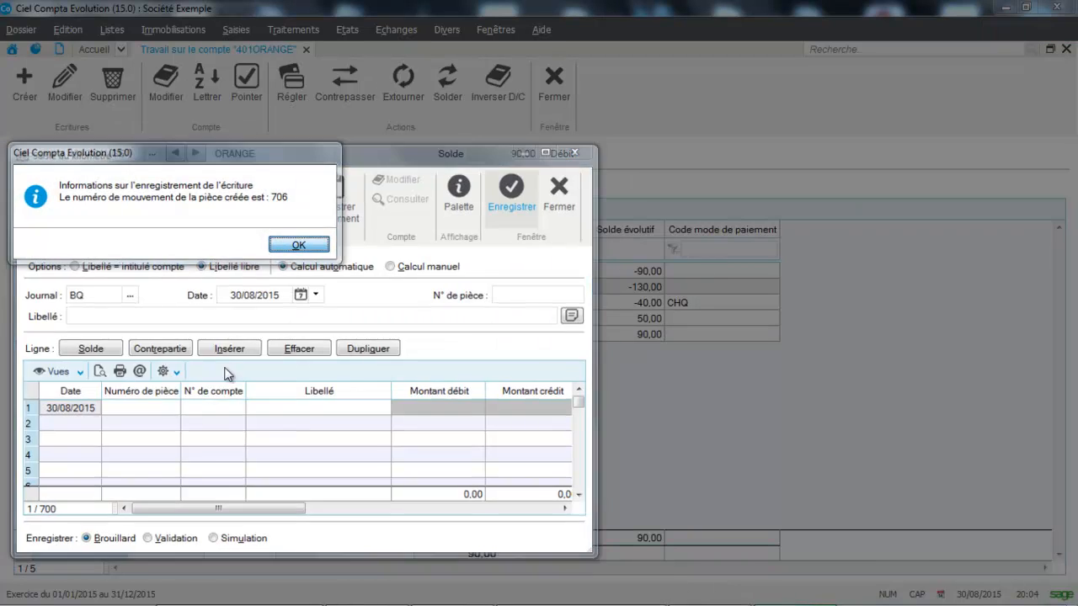
# Finish saving the settlement, then reverse movement 691 (Facture orange) in journal OD by Sens, viewing the draft entry before saving it.
pyautogui.press('Return')
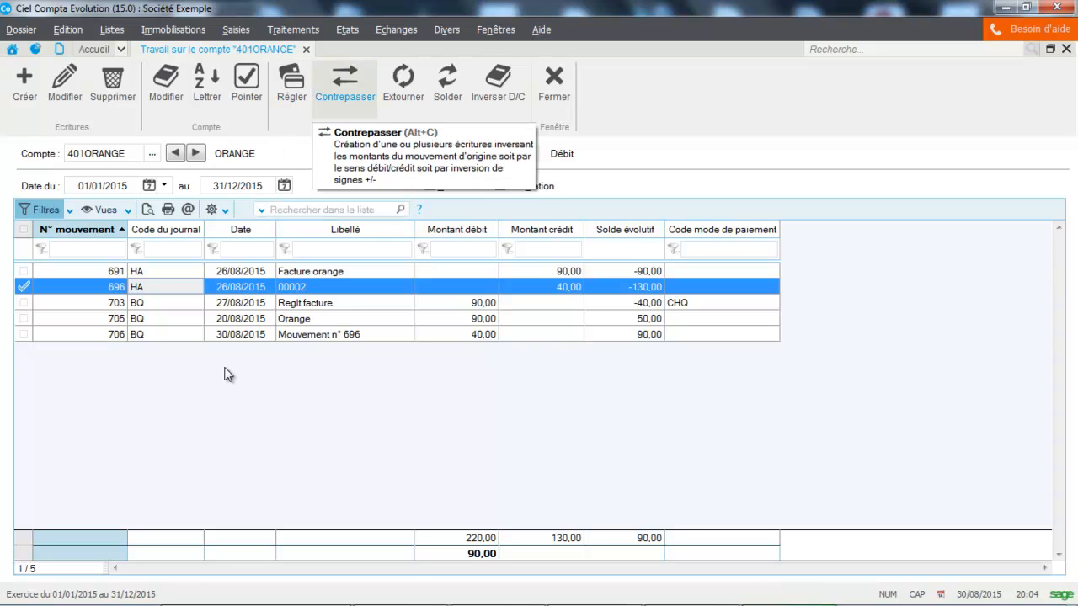
pyautogui.click(340, 271)
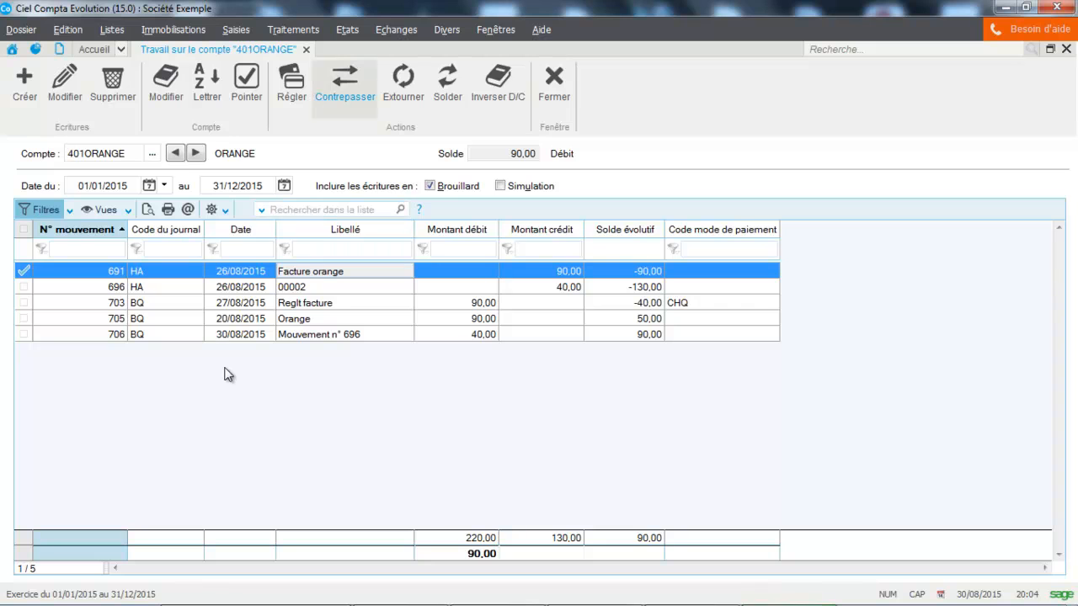
pyautogui.click(344, 84)
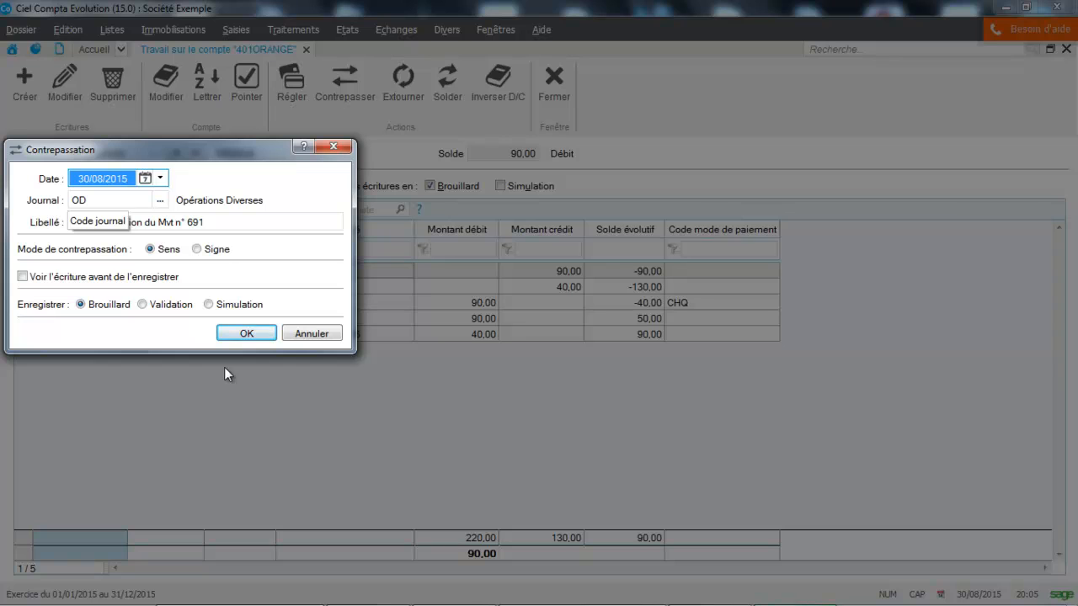
pyautogui.click(23, 276)
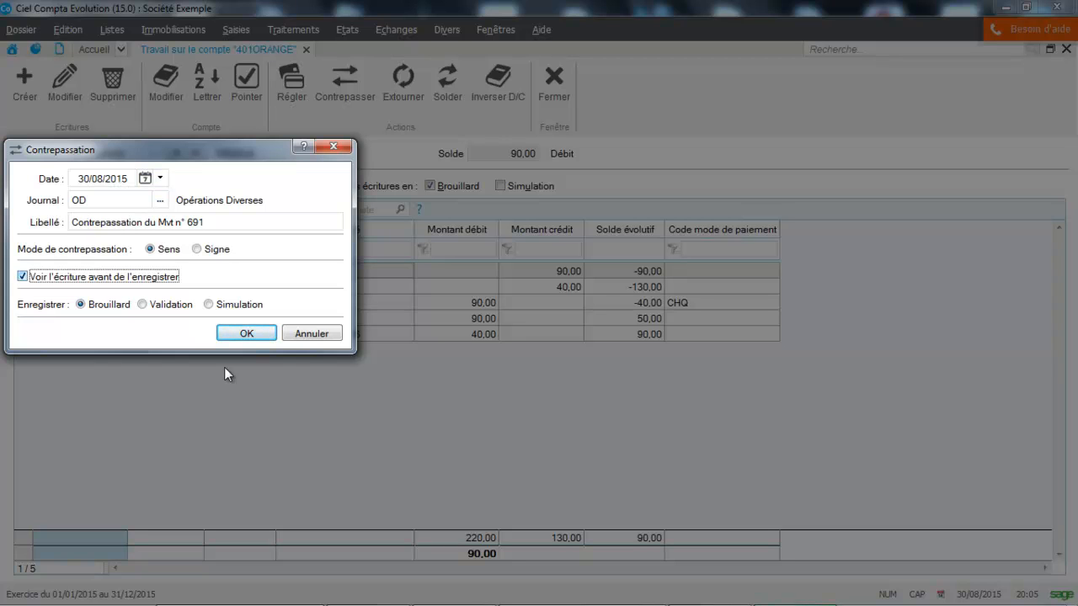
pyautogui.click(246, 333)
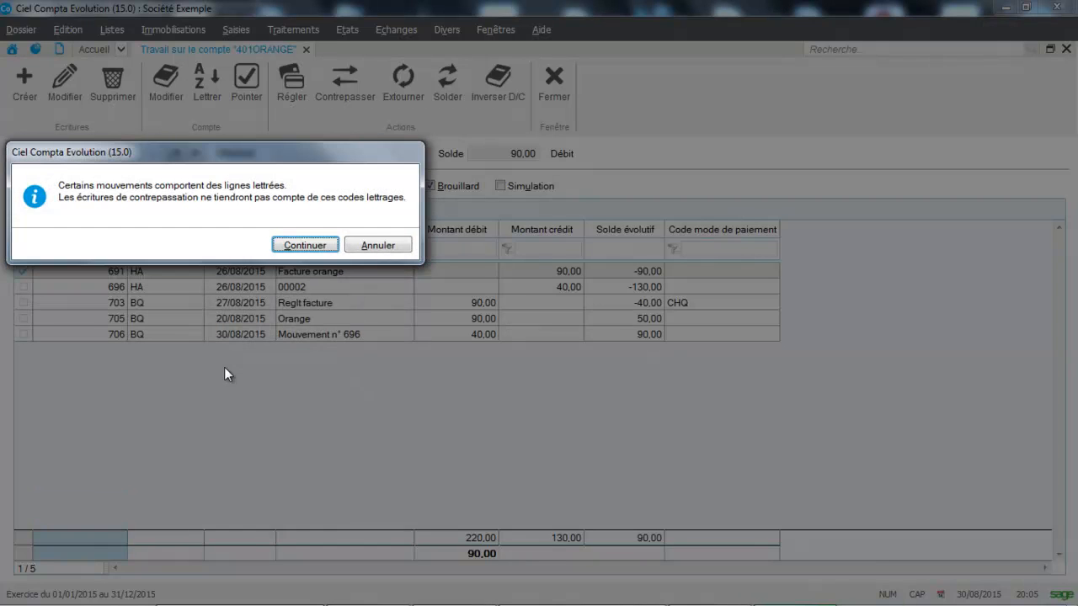
pyautogui.click(305, 244)
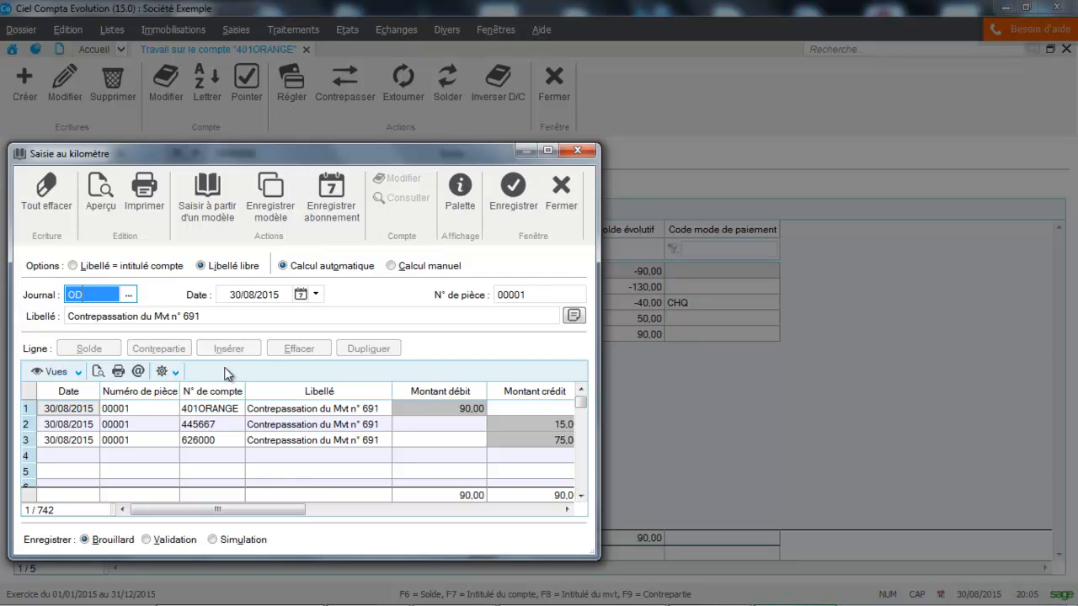
pyautogui.press('Return')
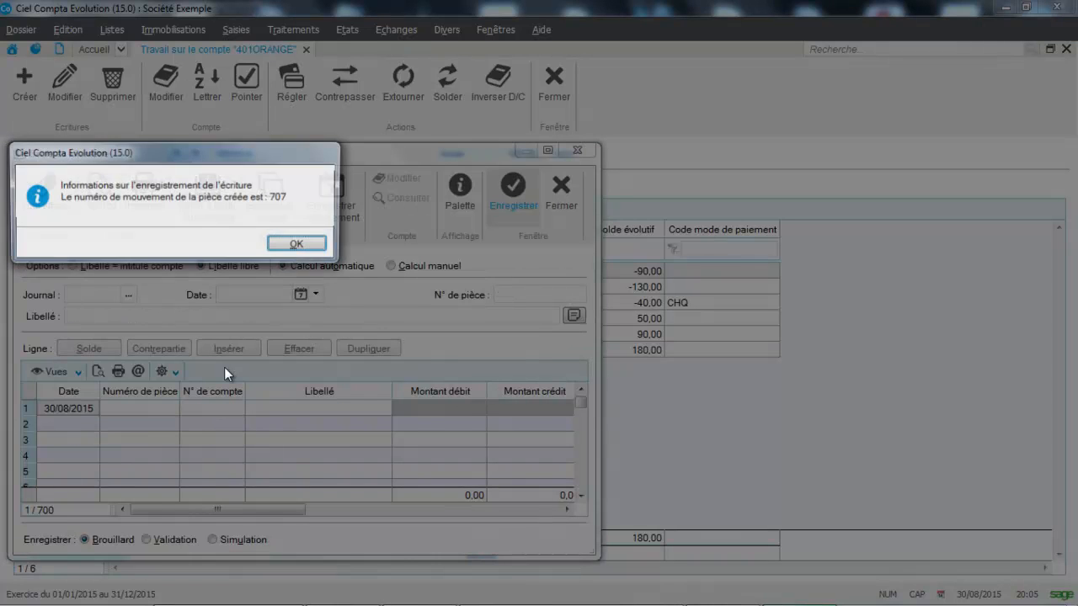
pyautogui.press('Return')
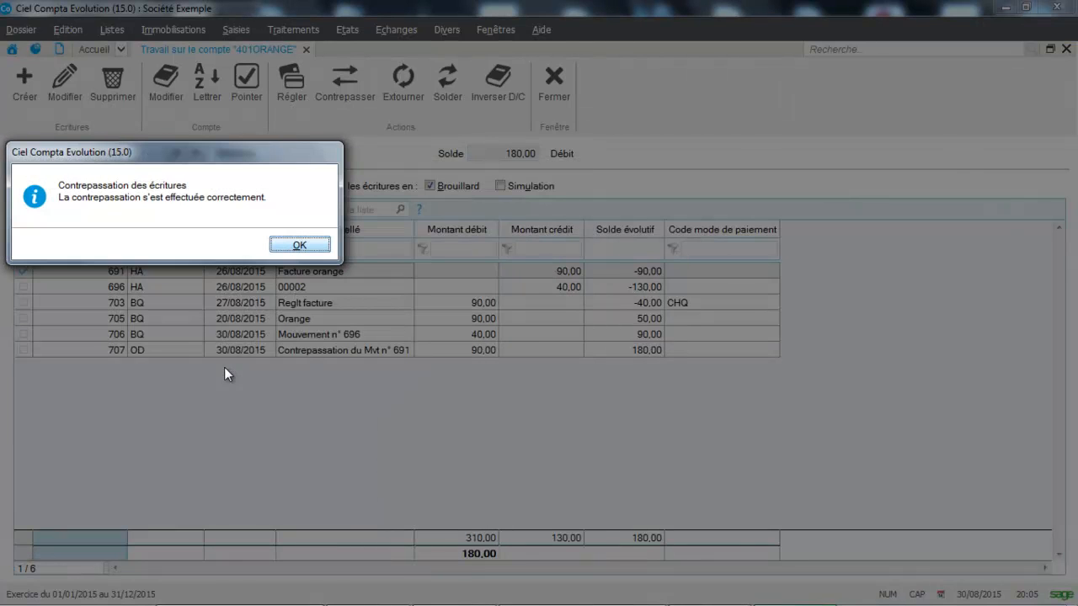
pyautogui.press('Return')
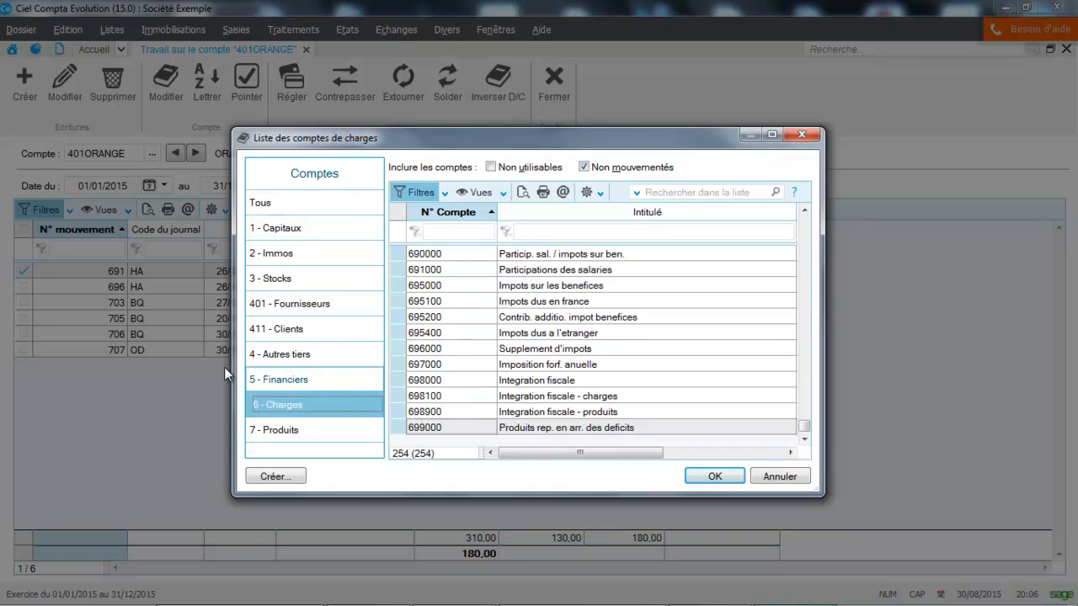
# View account 626000 Frais postaux et de télécomm. by searching the expense accounts (6 - Charges) for 626, and close the account work.
pyautogui.write('626')
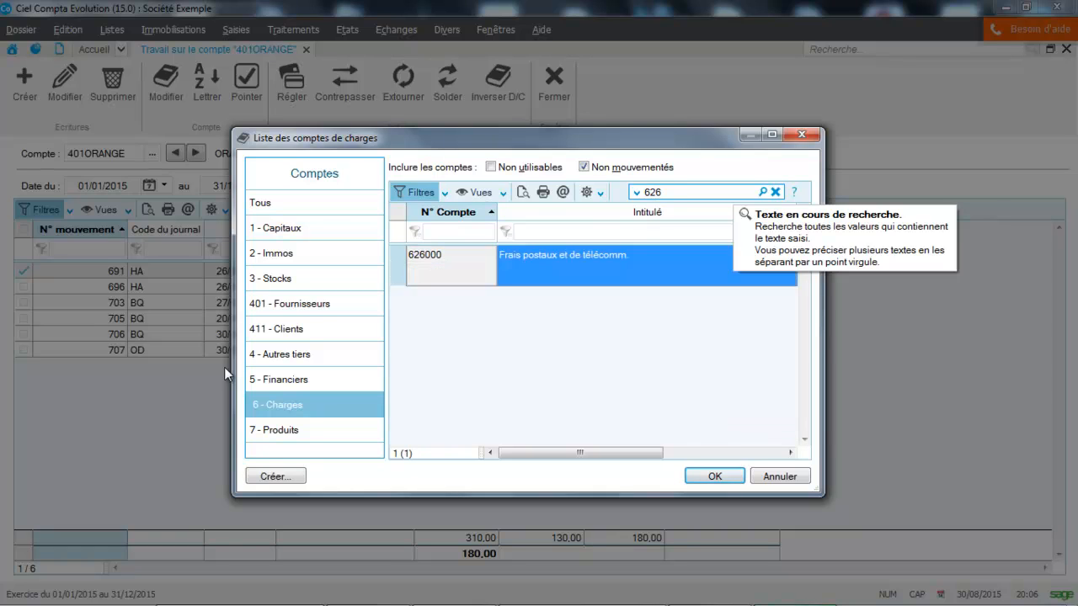
pyautogui.press('Return')
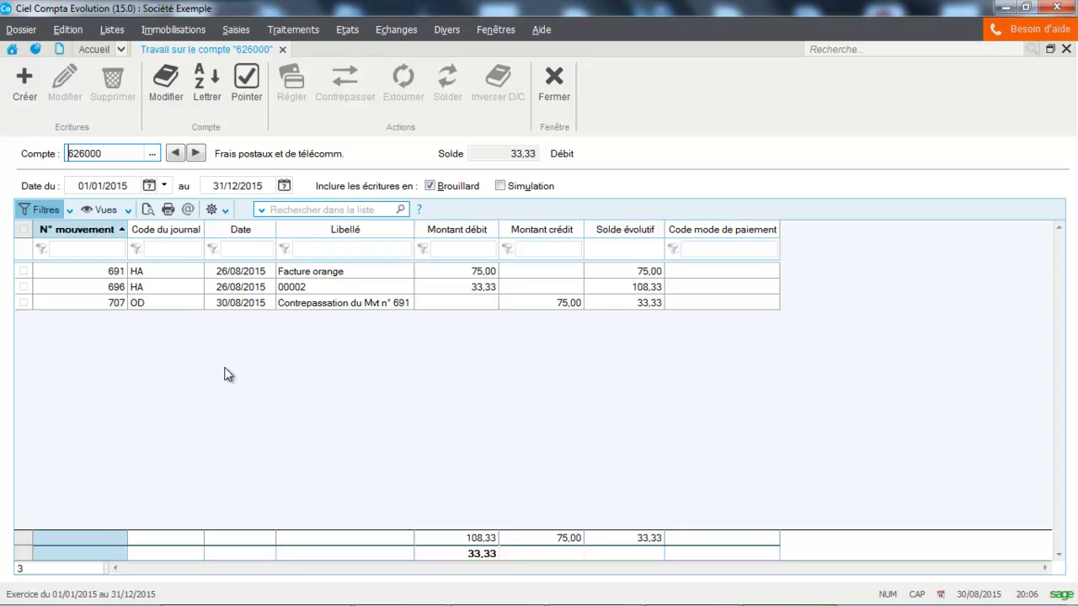
pyautogui.press('Escape')
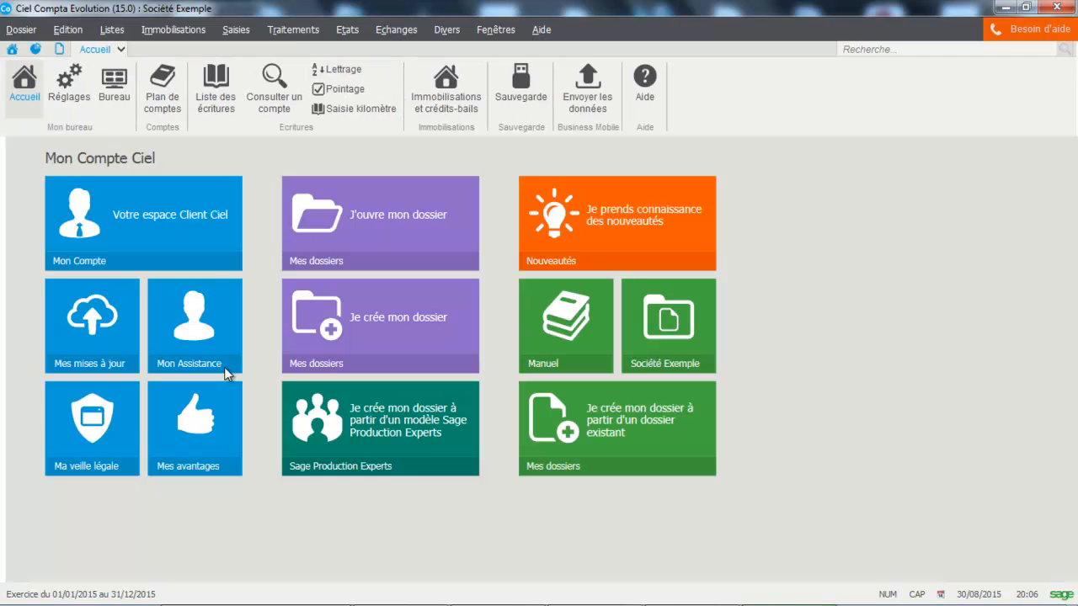
# Start the Travail sur un compte processing command from the home page.
pyautogui.hotkey('alt', 't')
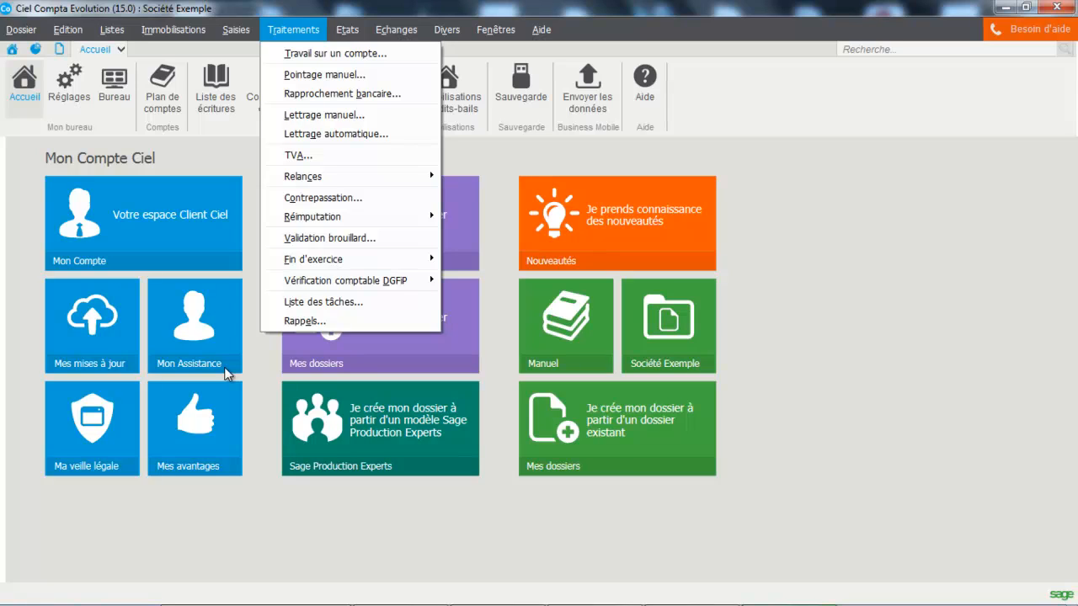
pyautogui.press('Down')
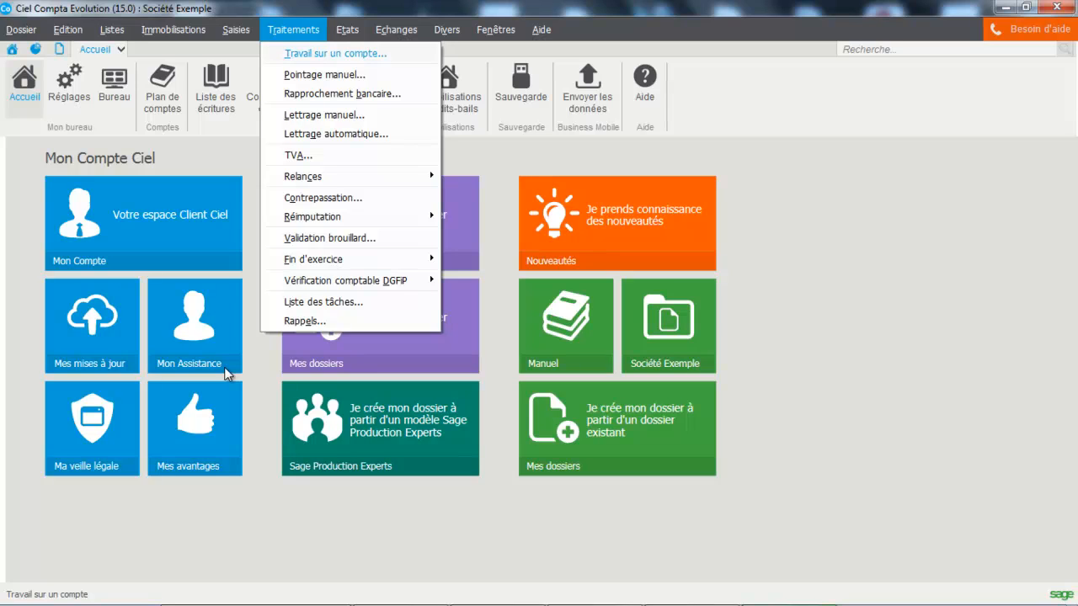